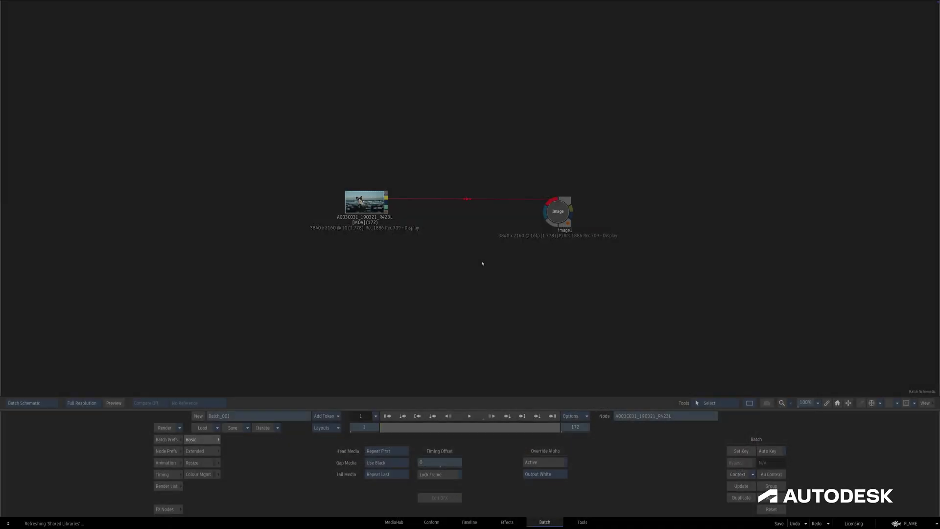
# - Open the Image node's selective1, keep its pipeline layout on Serial, and check the Comp Blend option
pyautogui.doubleClick(558, 211)
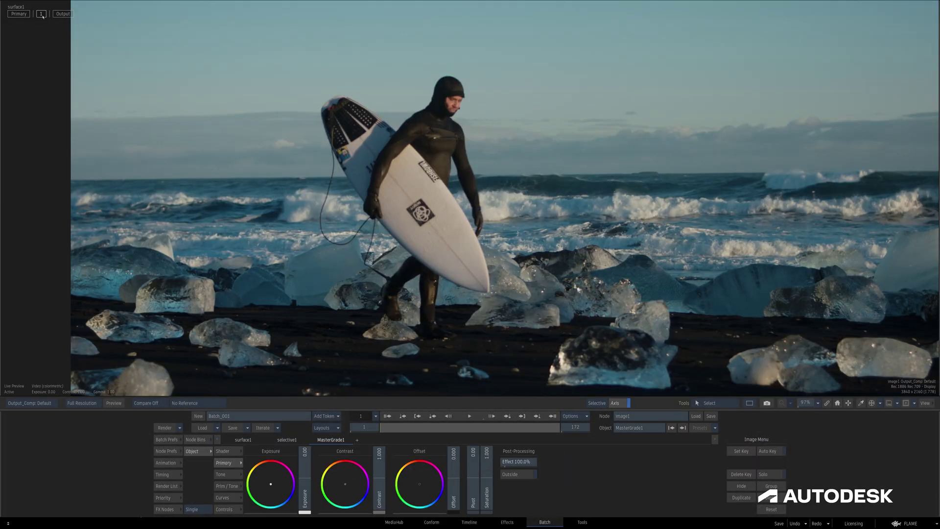
pyautogui.click(42, 14)
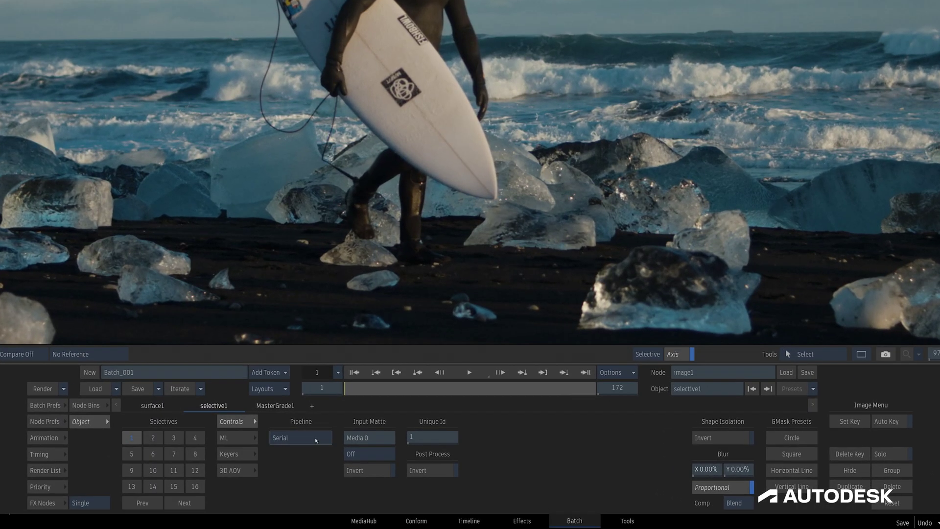
pyautogui.click(359, 462)
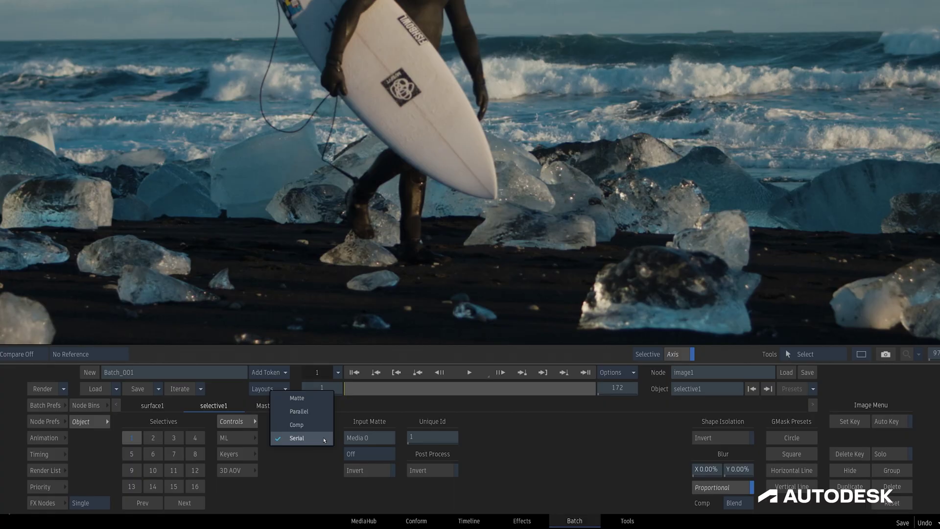
pyautogui.click(324, 438)
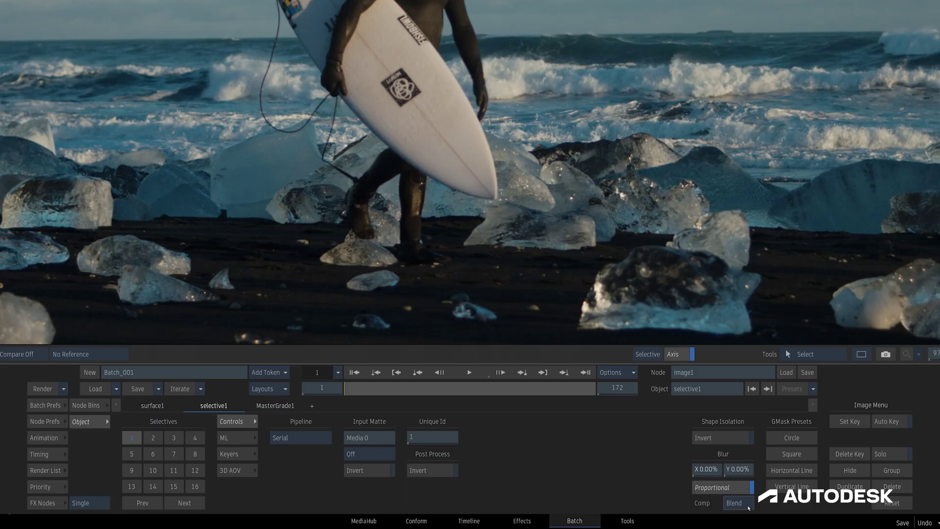
pyautogui.click(748, 507)
# - Add an AutoMatte model to selective1 from the ML controls' model list
pyautogui.click(246, 439)
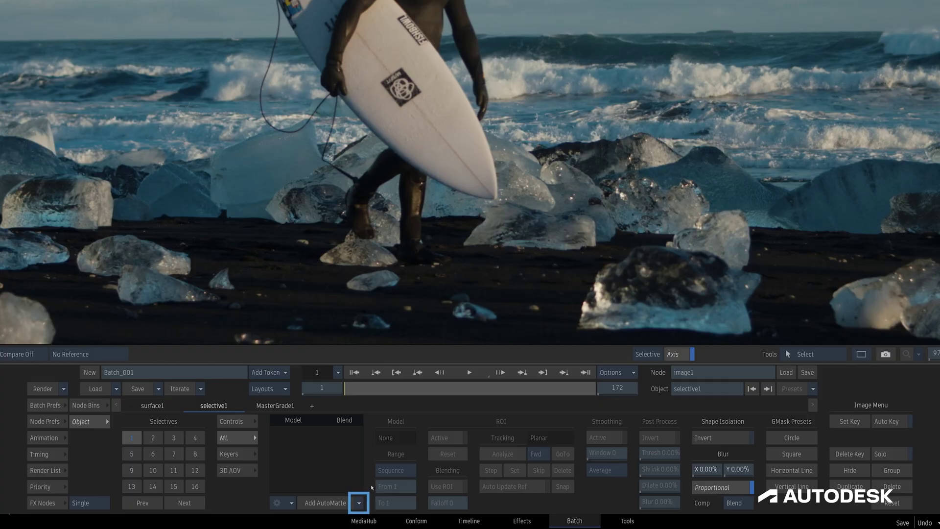
pyautogui.click(359, 504)
pyautogui.click(321, 503)
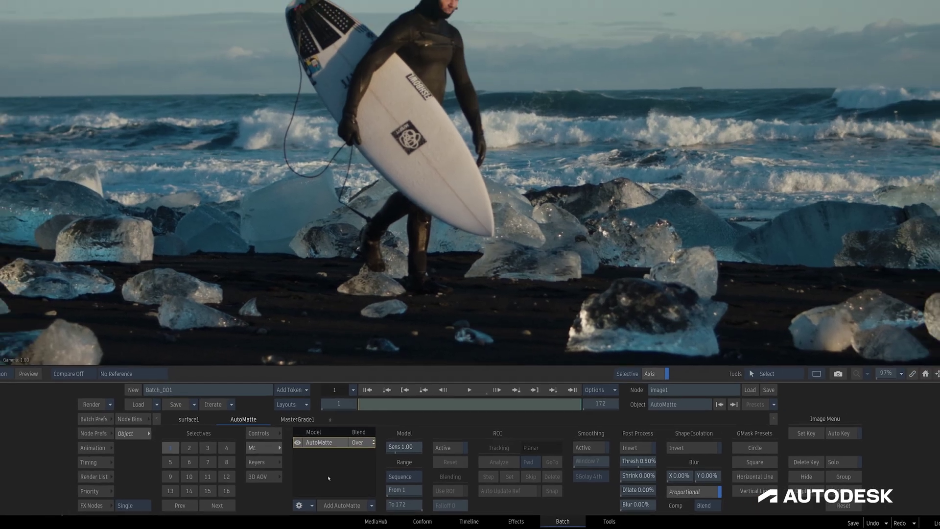
# - View the selective's matte near frame 77 and add a Sky model blended Outside
pyautogui.press('F9')
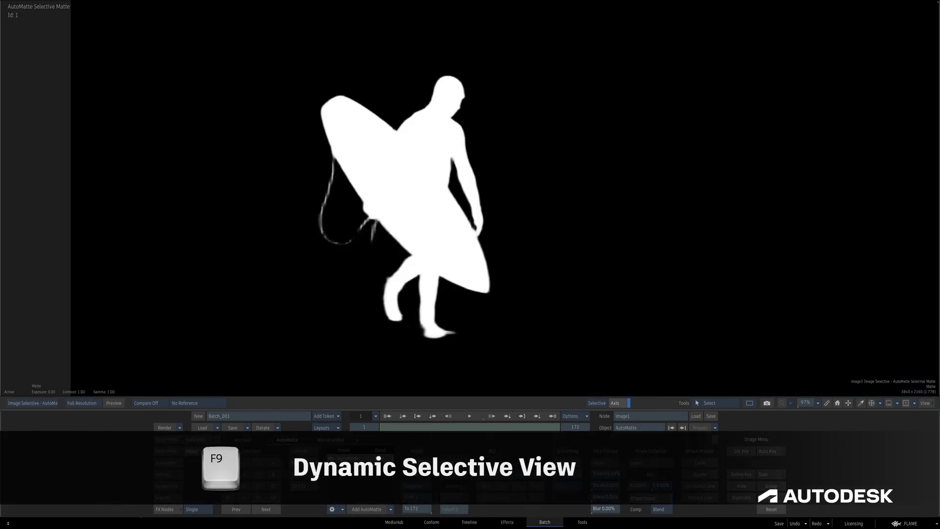
pyautogui.moveTo(383, 428); pyautogui.dragTo(352, 419)
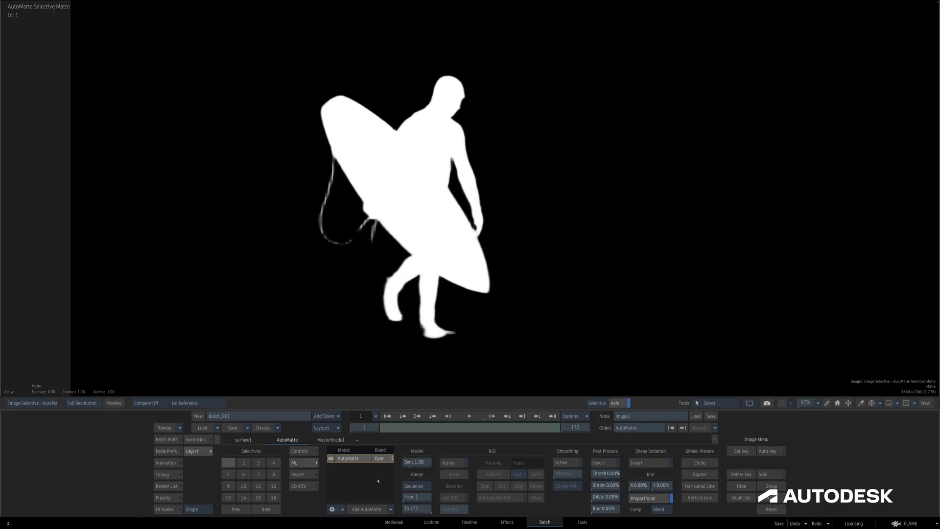
pyautogui.click(390, 510)
pyautogui.click(382, 510)
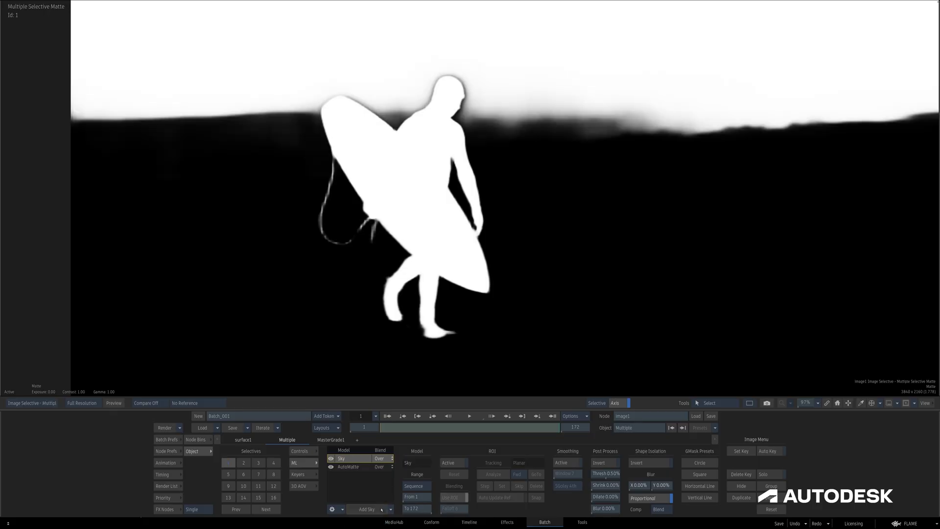
pyautogui.click(342, 509)
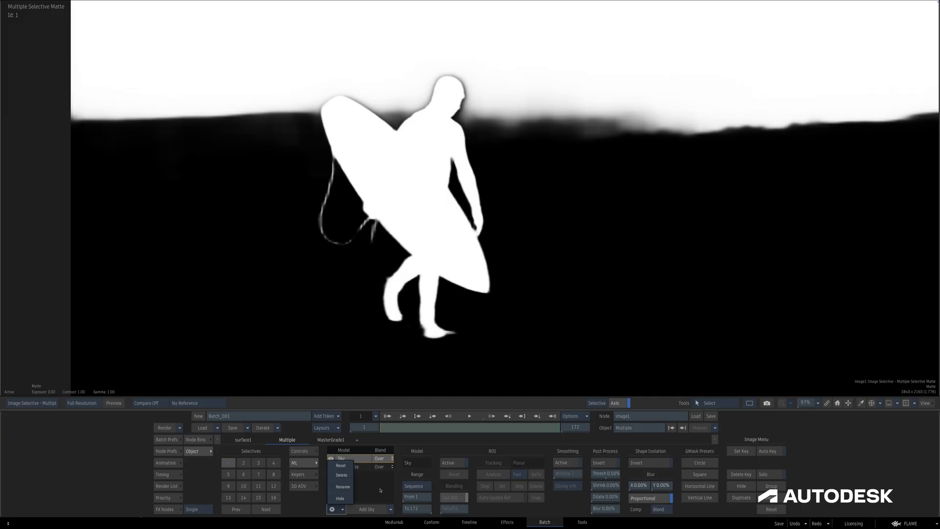
pyautogui.click(391, 459)
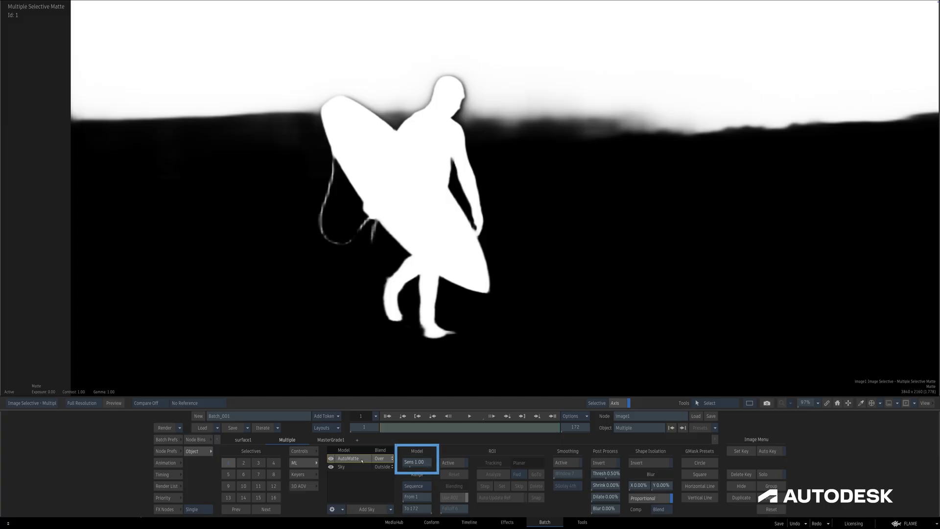
# - Raise the AutoMatte sensitivity to 2.00 and return the viewer to the colour image
pyautogui.moveTo(417, 465); pyautogui.dragTo(360, 469)
pyautogui.click(359, 468)
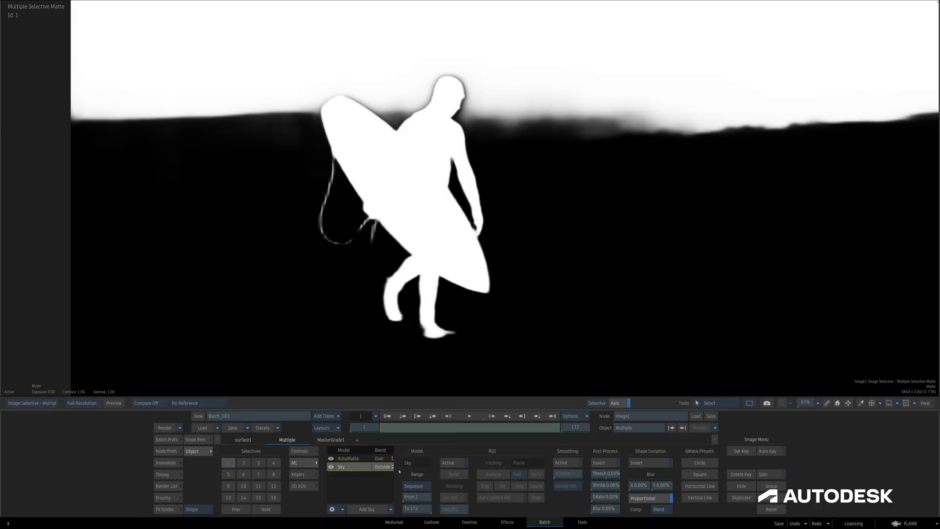
pyautogui.press('F4')
# - Add a human face Skin model, then delete the Skin and Sky models, keeping Range on Sequence
pyautogui.click(391, 509)
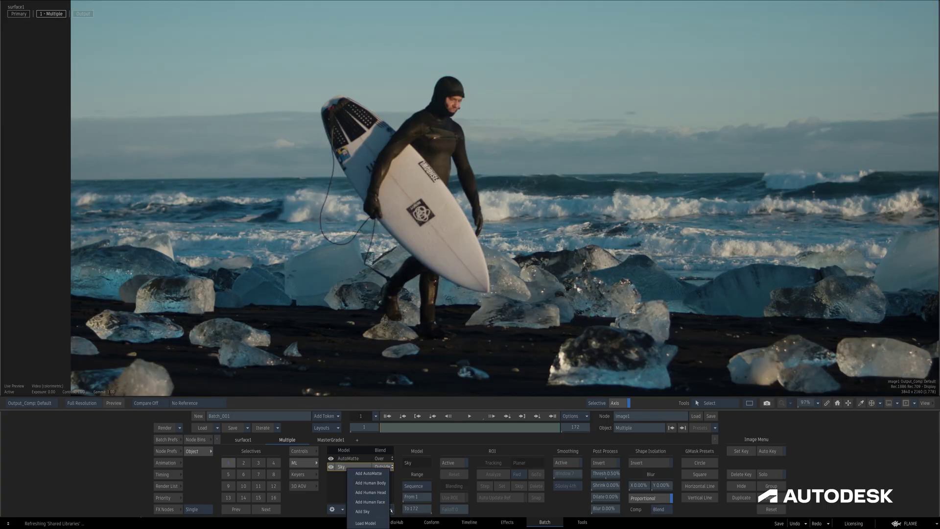
pyautogui.click(370, 471)
pyautogui.click(417, 462)
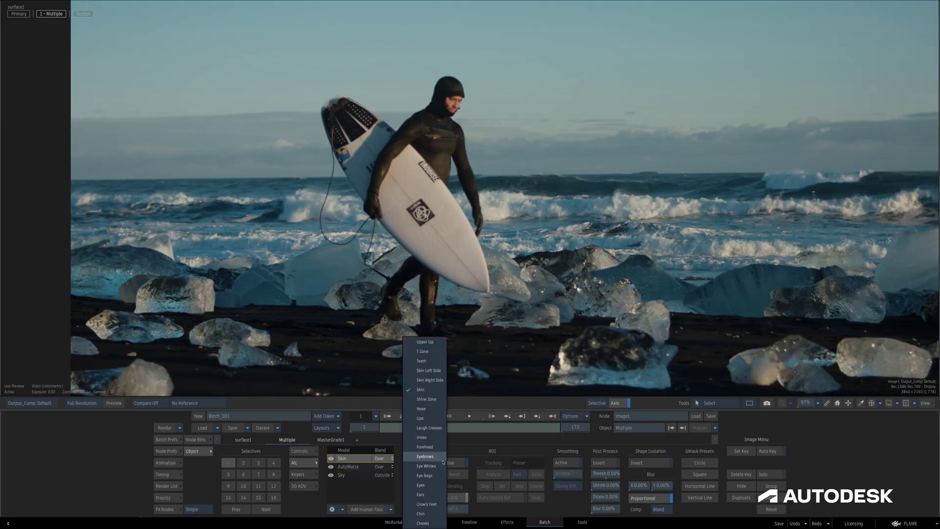
pyautogui.click(456, 455)
pyautogui.rightClick(355, 459)
pyautogui.click(370, 492)
pyautogui.rightClick(353, 466)
pyautogui.click(371, 495)
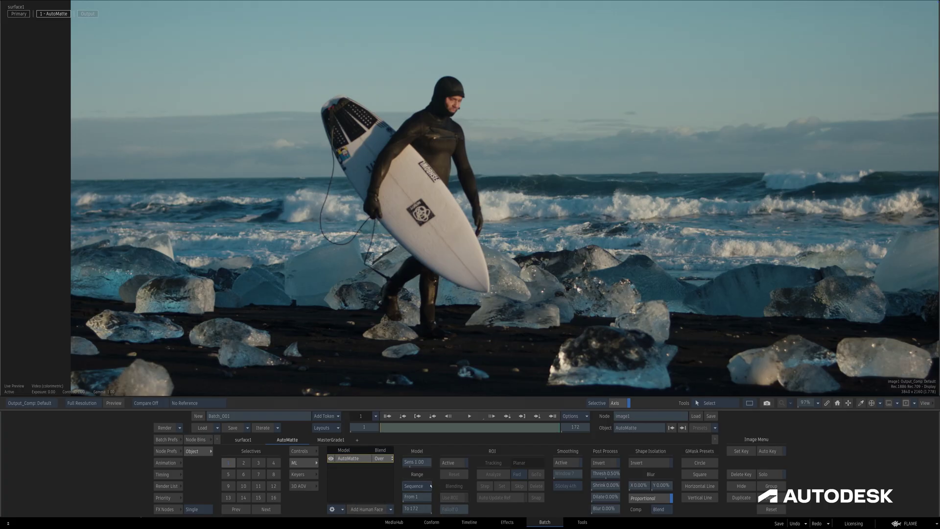
pyautogui.click(431, 486)
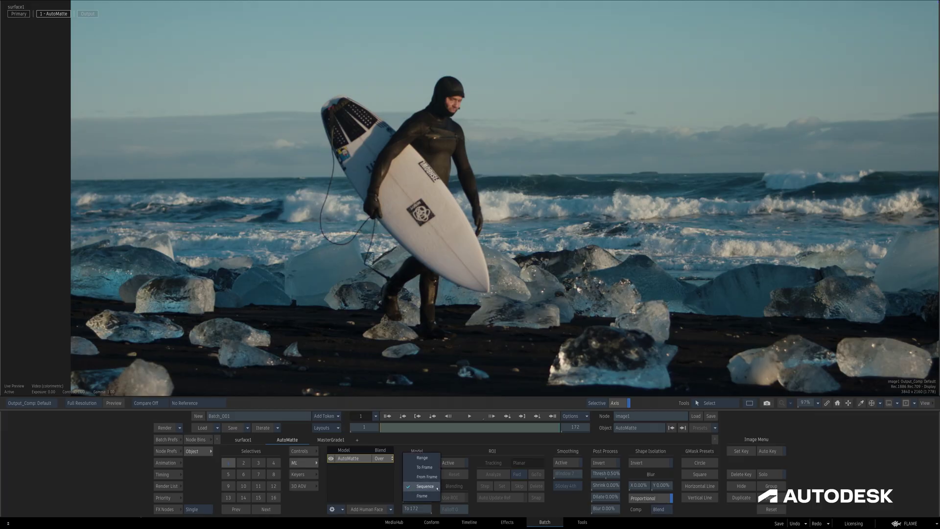
pyautogui.click(437, 487)
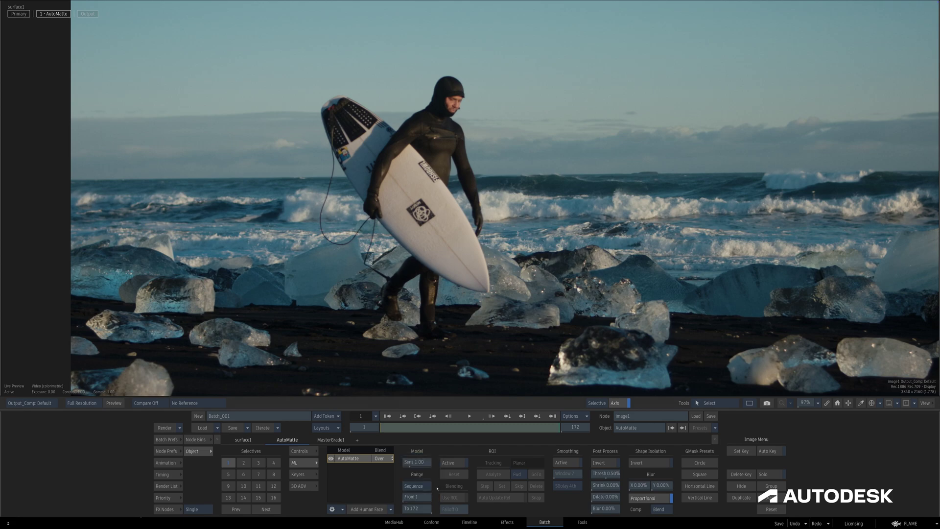
# - Enable ROI Active on the AutoMatte and stretch the region box to include the surfer's head
pyautogui.click(463, 463)
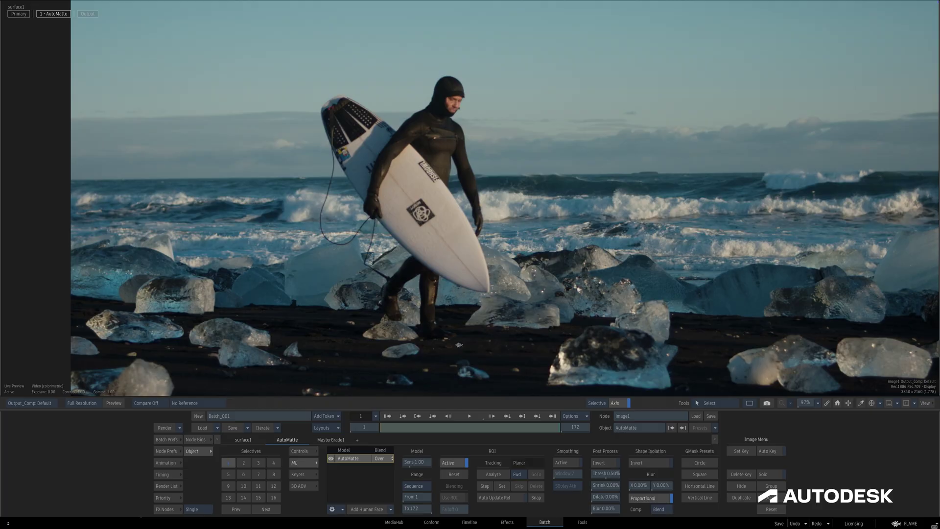
pyautogui.press('F3')
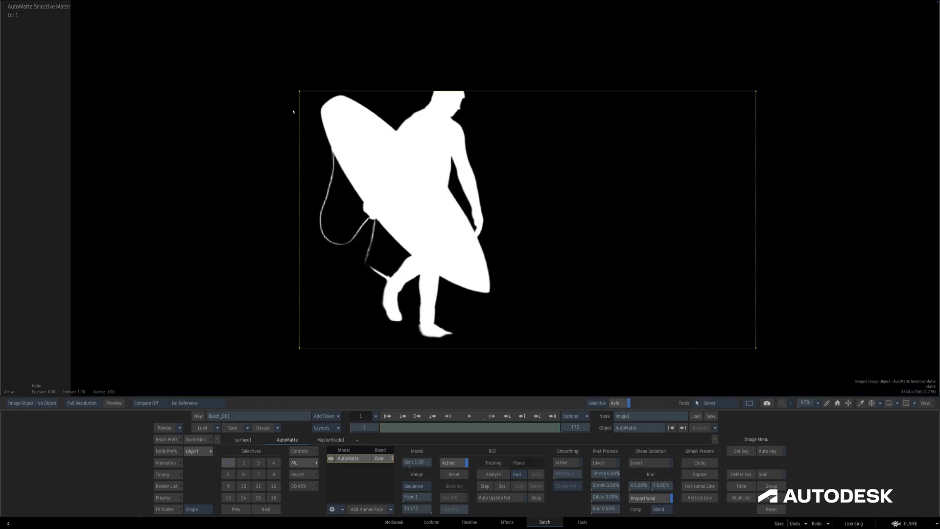
pyautogui.moveTo(298, 90); pyautogui.dragTo(268, 48)
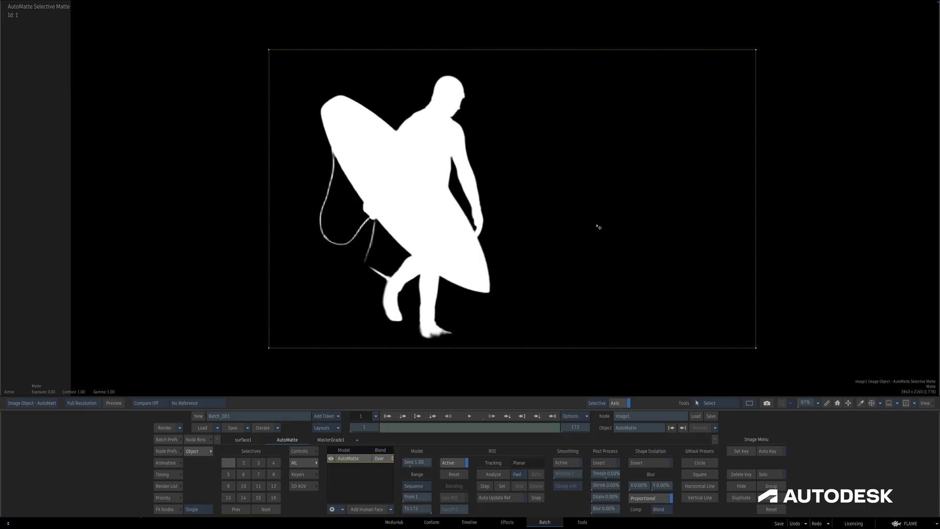
pyautogui.moveTo(757, 347); pyautogui.dragTo(657, 358)
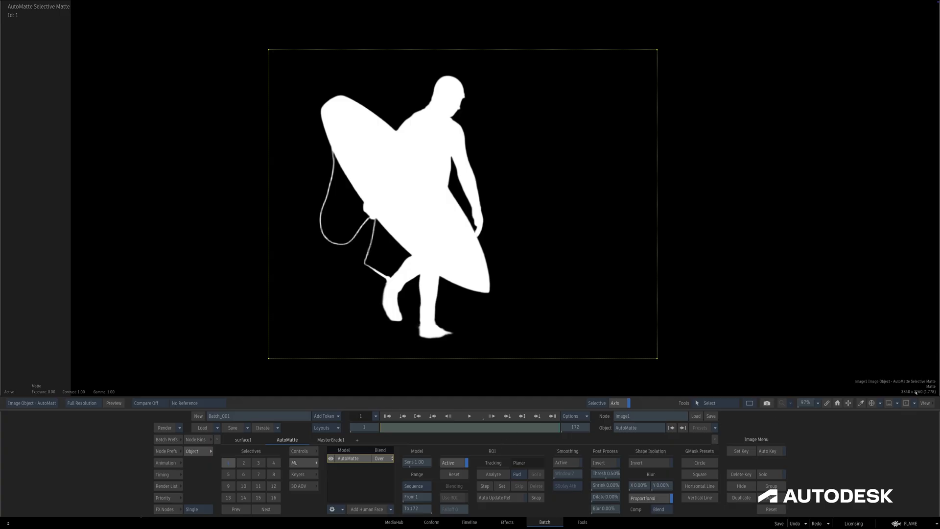
# - Re-enable the ROI and tighten its corners closely around the surfer
pyautogui.click(454, 463)
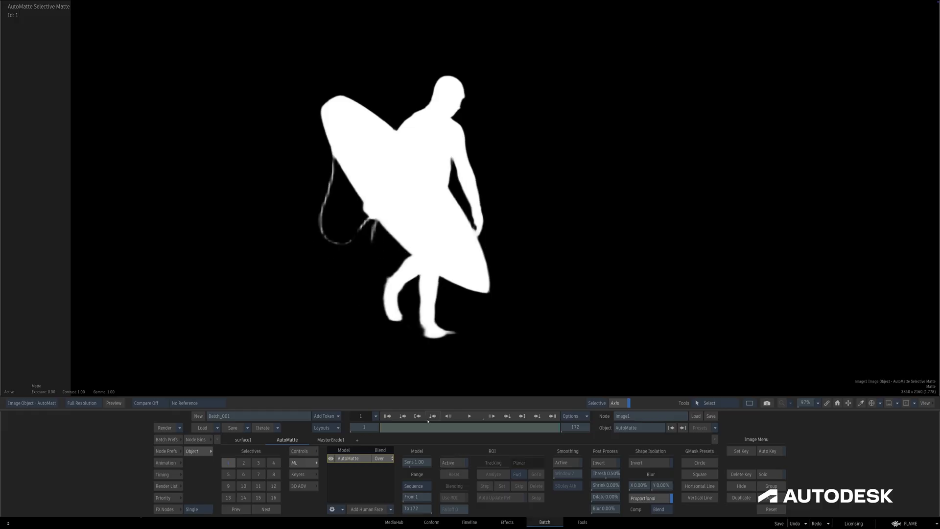
pyautogui.click(454, 462)
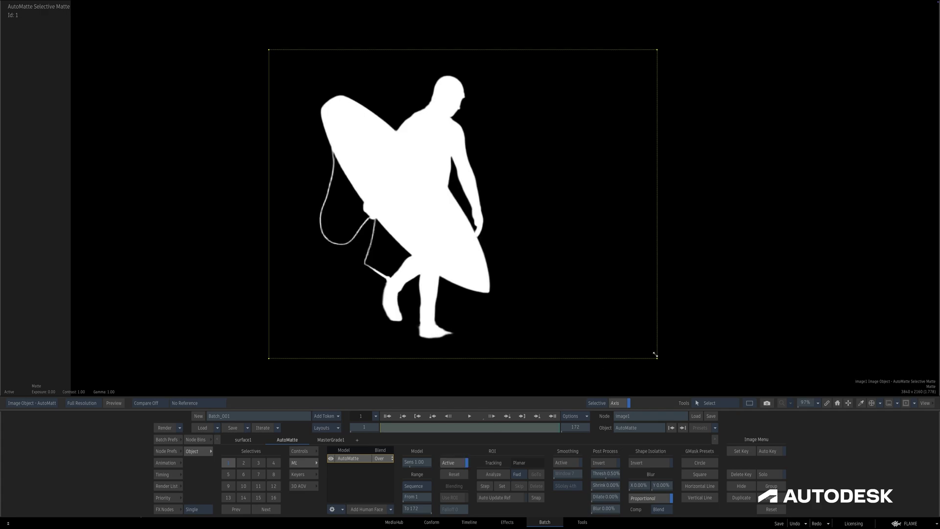
pyautogui.moveTo(657, 357); pyautogui.dragTo(513, 351)
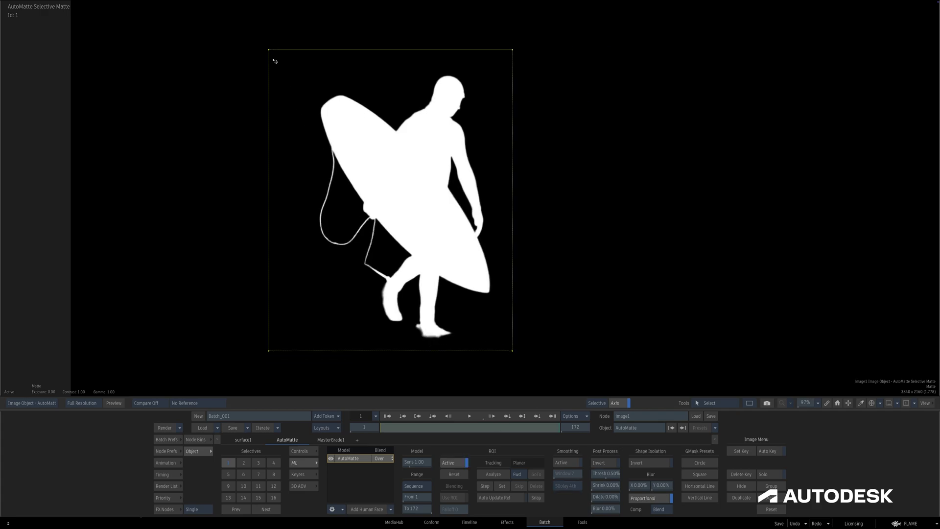
pyautogui.moveTo(268, 50); pyautogui.dragTo(311, 61)
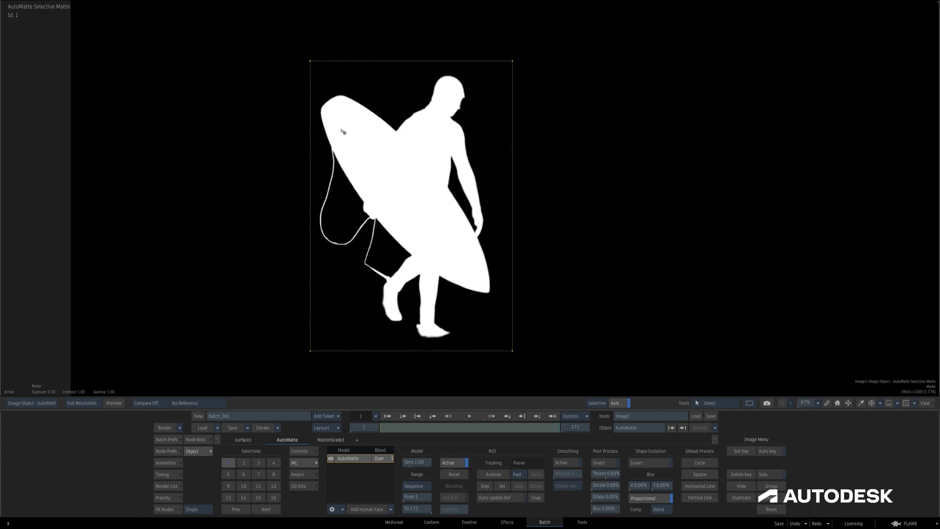
pyautogui.moveTo(513, 351); pyautogui.dragTo(505, 348)
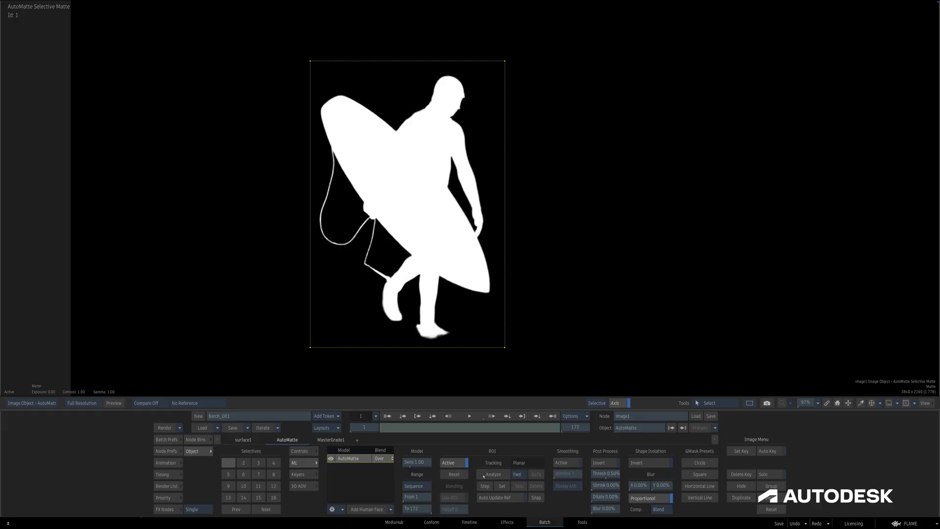
# - Run ROI Tracking Analyze to track the surfer's region of interest through the clip
pyautogui.click(485, 475)
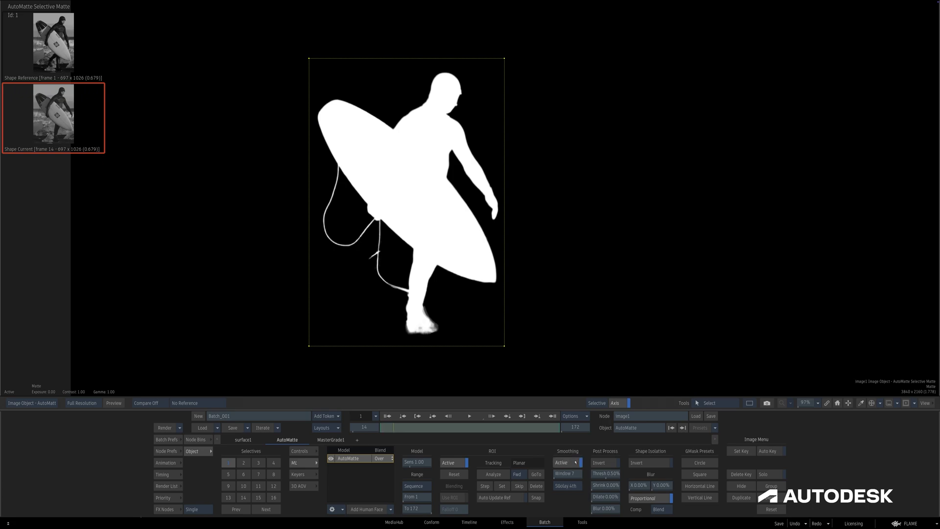
pyautogui.click(565, 485)
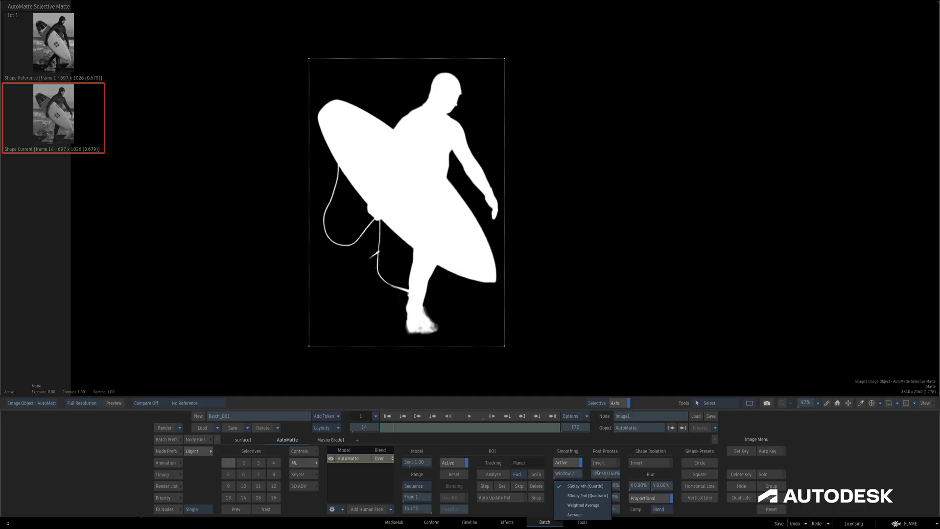
pyautogui.click(603, 486)
pyautogui.press('F4')
pyautogui.press('Tab')
pyautogui.write('smoothin')
pyautogui.press('Return')
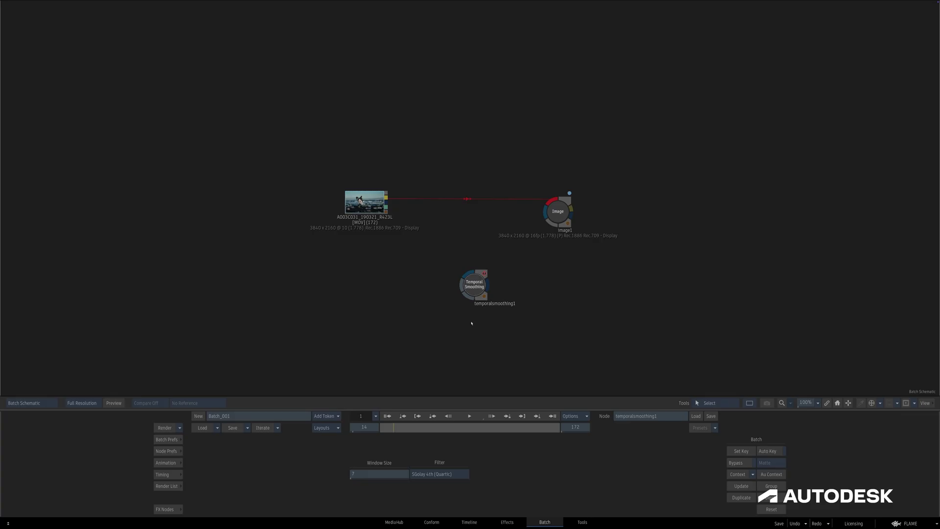
pyautogui.press('Delete')
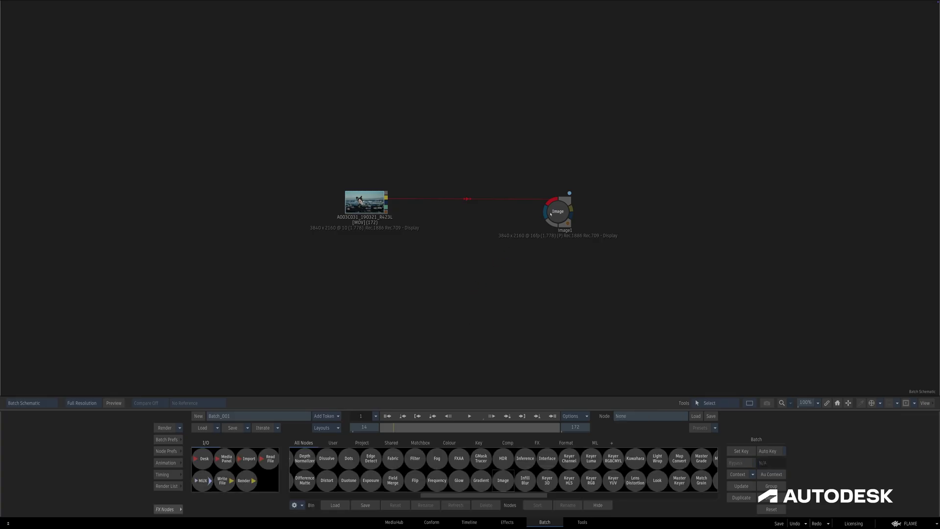
pyautogui.doubleClick(553, 212)
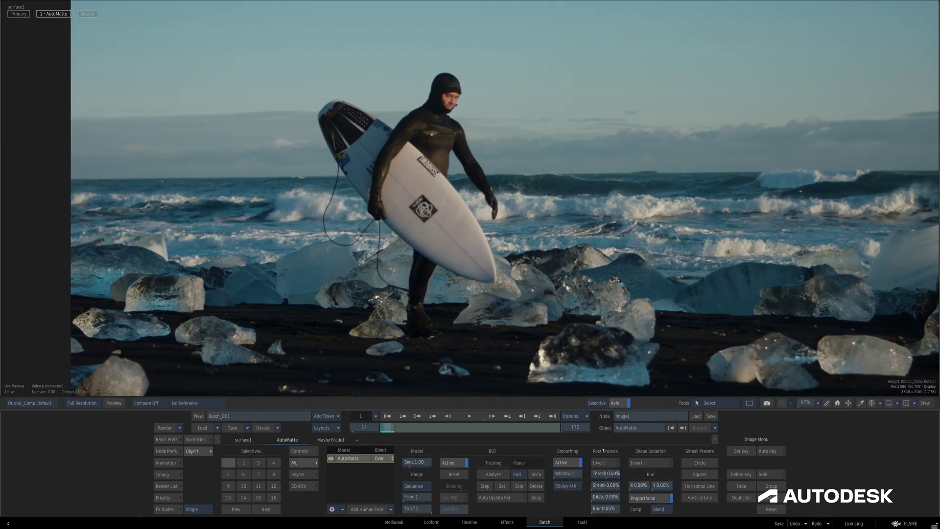
pyautogui.press('F3')
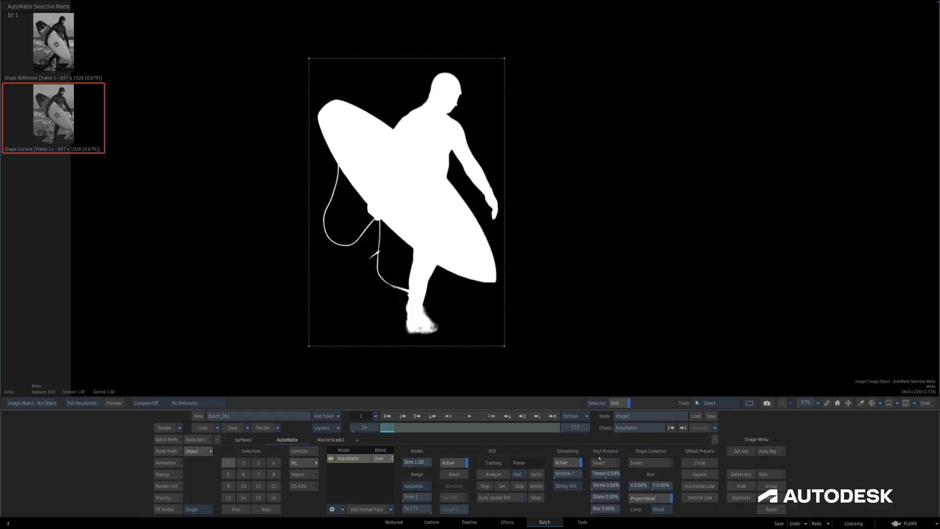
# - Invert the surfer matte and lower its threshold to 0.48%
pyautogui.click(600, 462)
pyautogui.moveTo(604, 472); pyautogui.dragTo(607, 507)
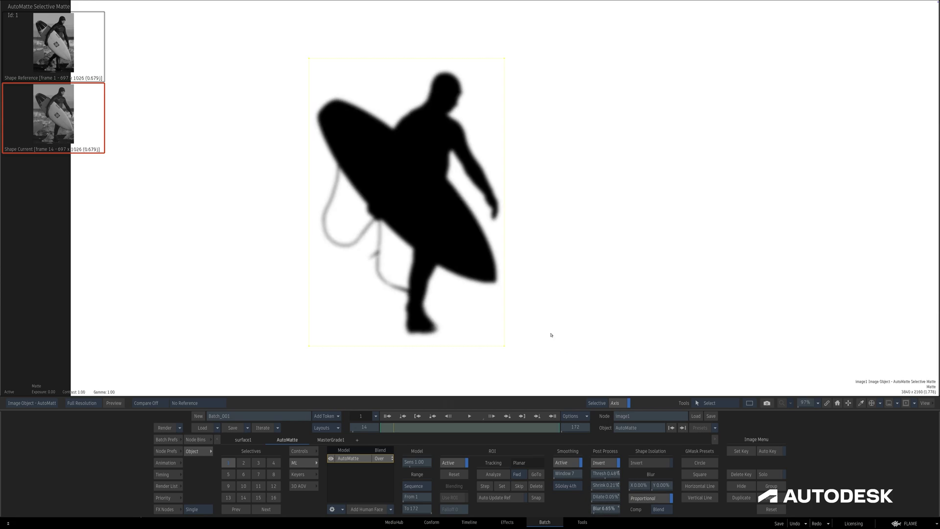
# - Add a GMask Tracer node (mask1) via a 'gmask tr' search, wire it to the surfer clip, and open its schematic
pyautogui.press('F4')
pyautogui.press('Tab')
pyautogui.write('g')
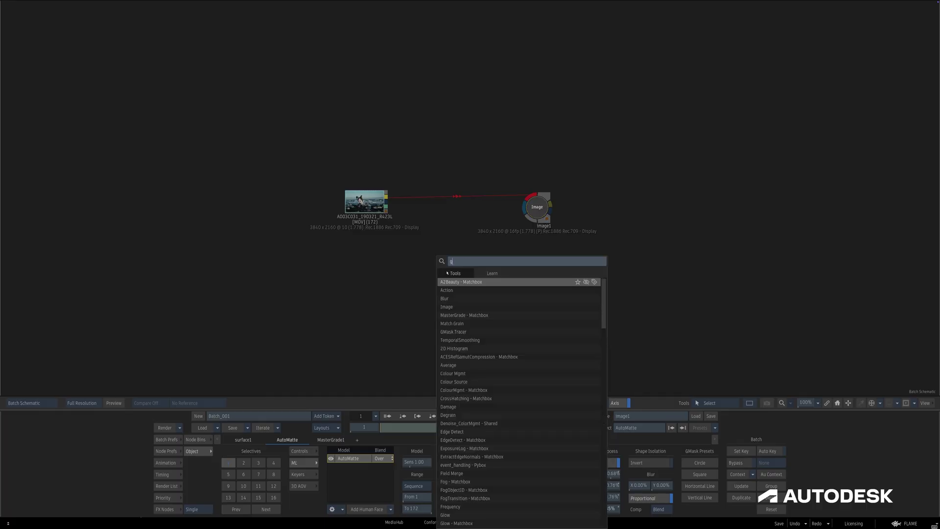
pyautogui.write('mask tr')
pyautogui.press('Return')
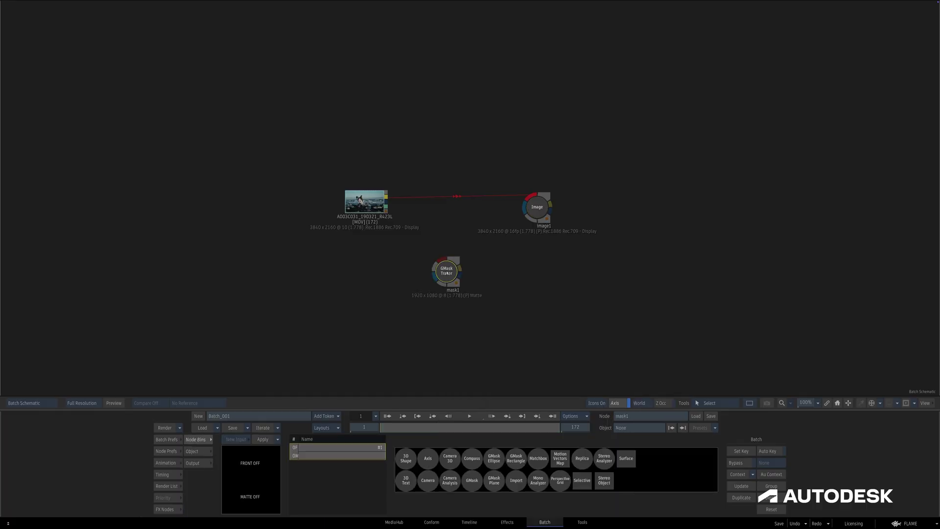
pyautogui.moveTo(447, 273); pyautogui.dragTo(457, 133)
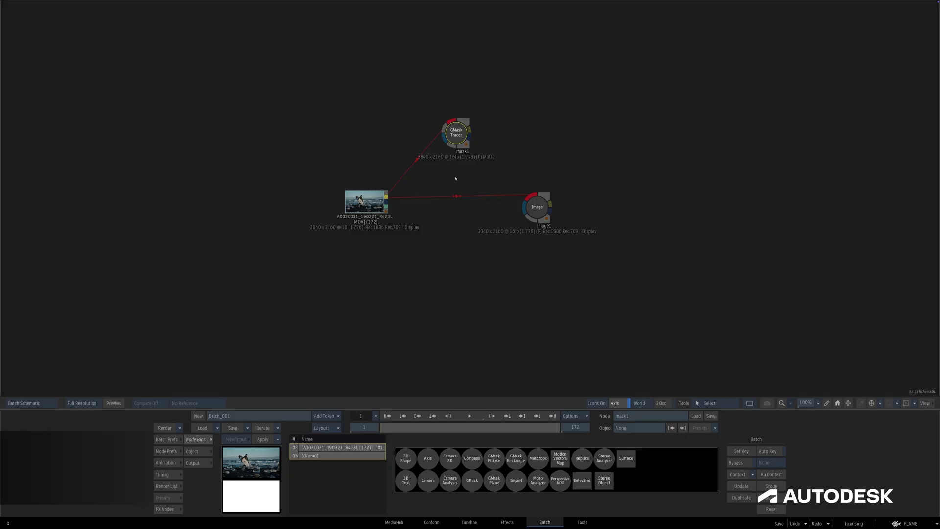
pyautogui.press('`')
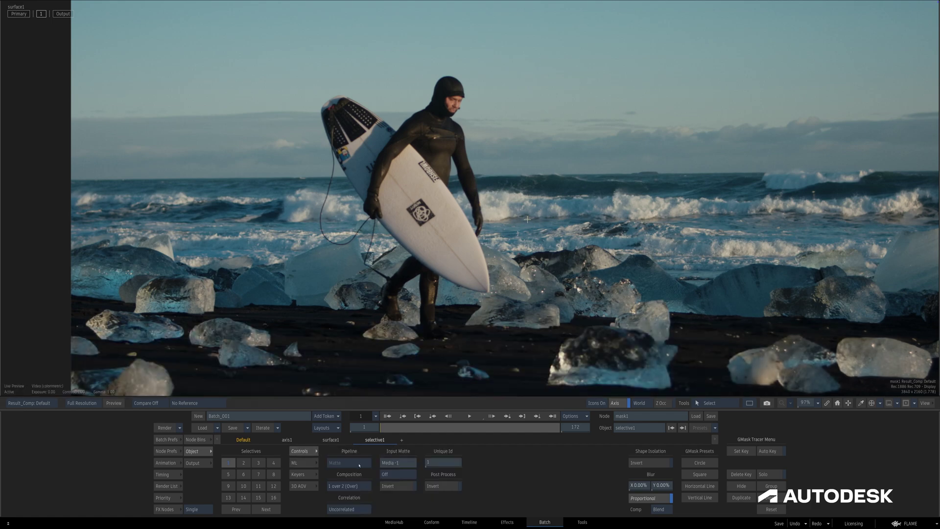
# - Add an AutoMatte to mask1's selective, view its matte, and fit the ROI around the surfer
pyautogui.click(313, 464)
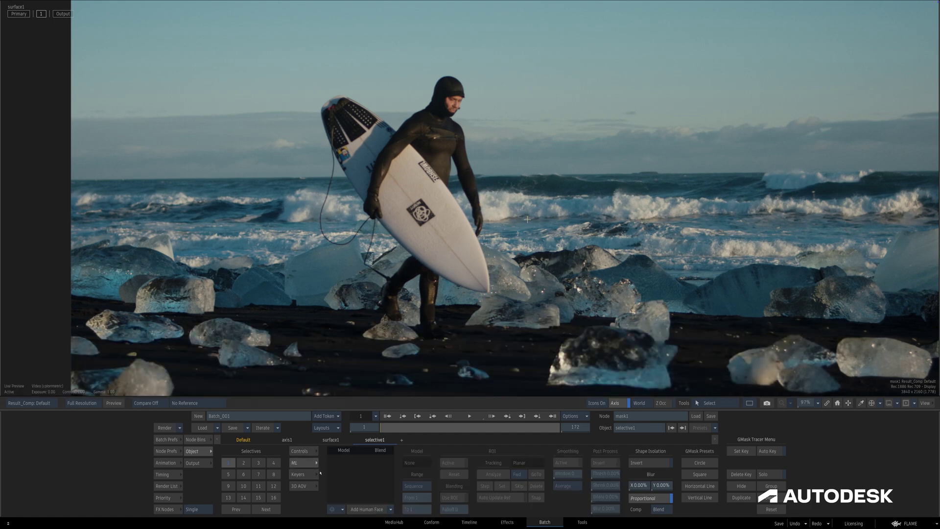
pyautogui.click(390, 510)
pyautogui.click(376, 477)
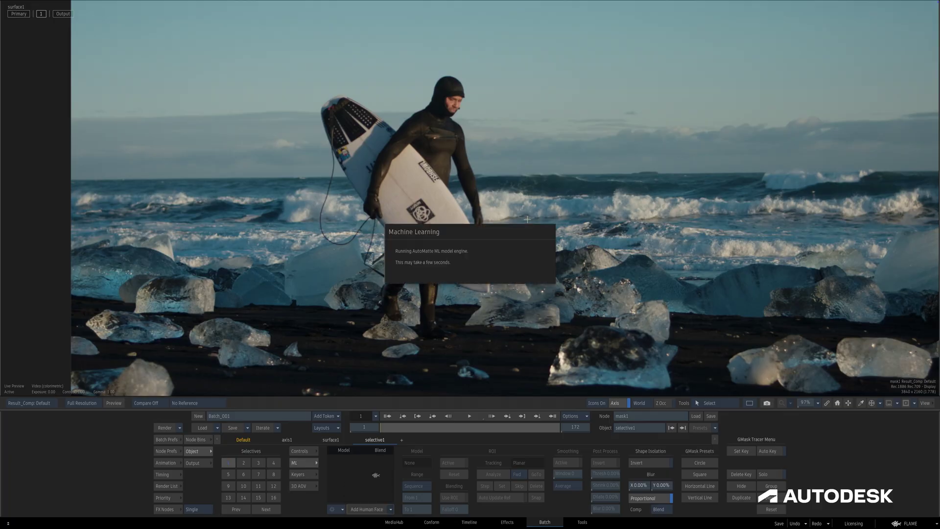
pyautogui.press('F3')
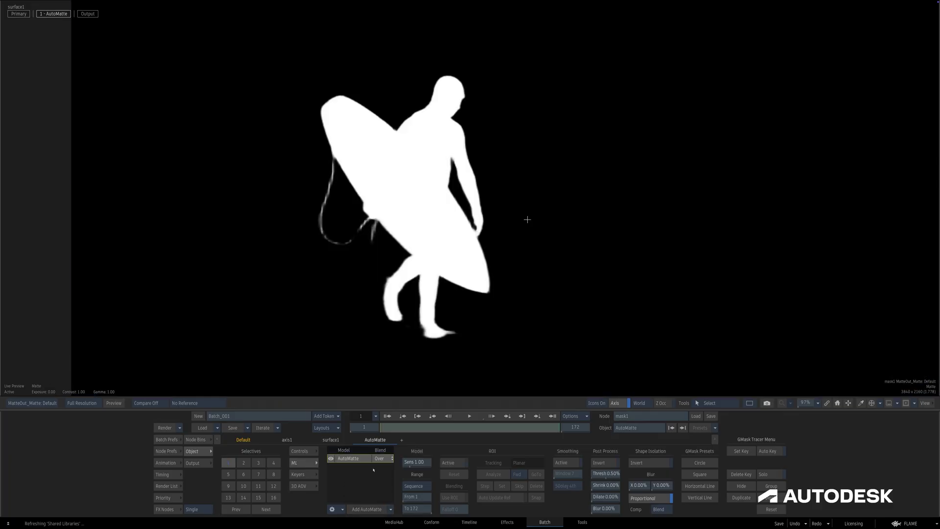
pyautogui.click(449, 463)
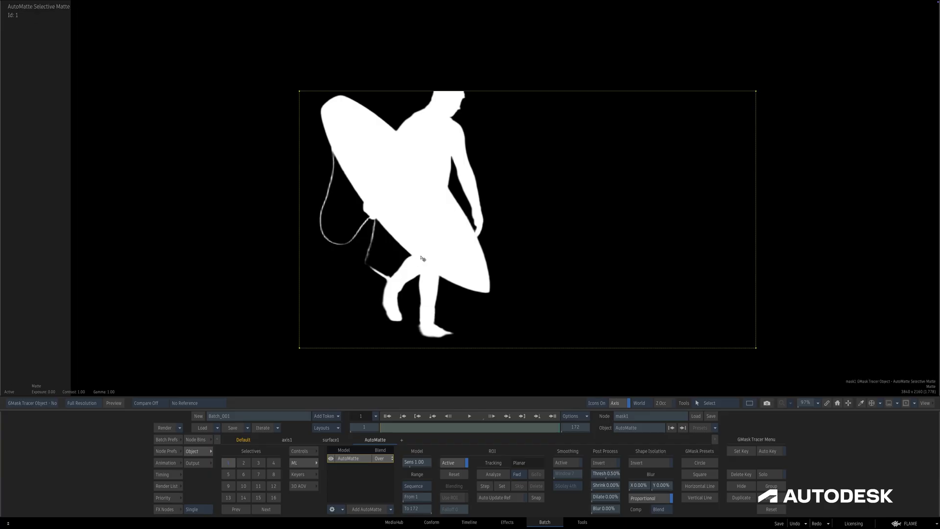
pyautogui.moveTo(298, 91); pyautogui.dragTo(282, 51)
pyautogui.moveTo(756, 347); pyautogui.dragTo(513, 347)
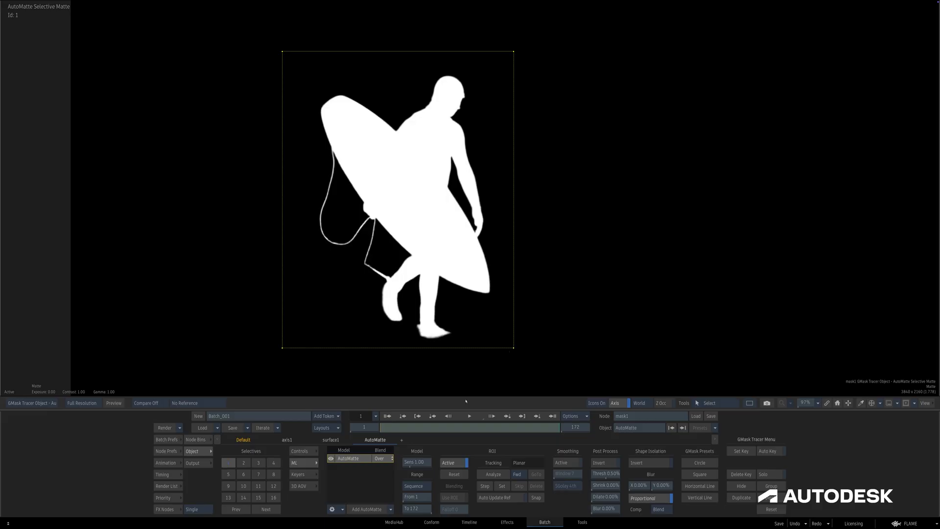